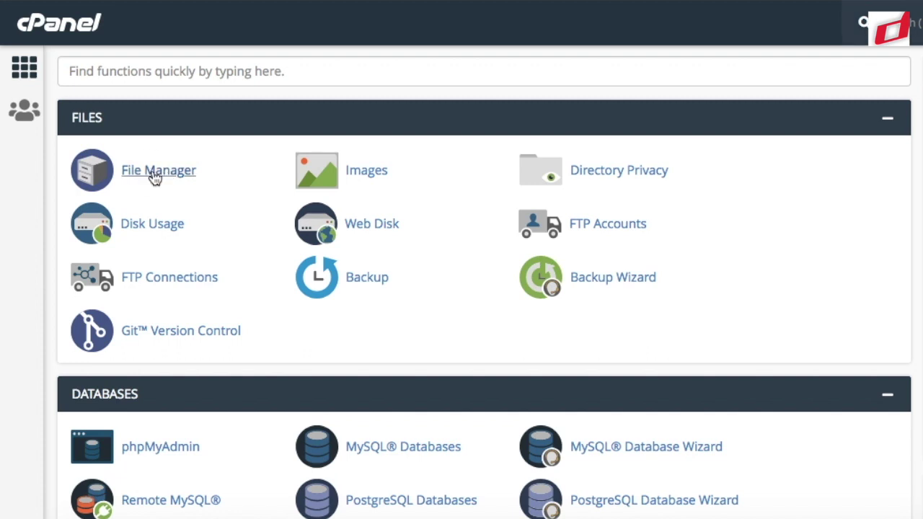
Open the hosting account's File Manager and show the contents of the public_html folder.
{"action": "left_click", "coordinate": [154, 178]}
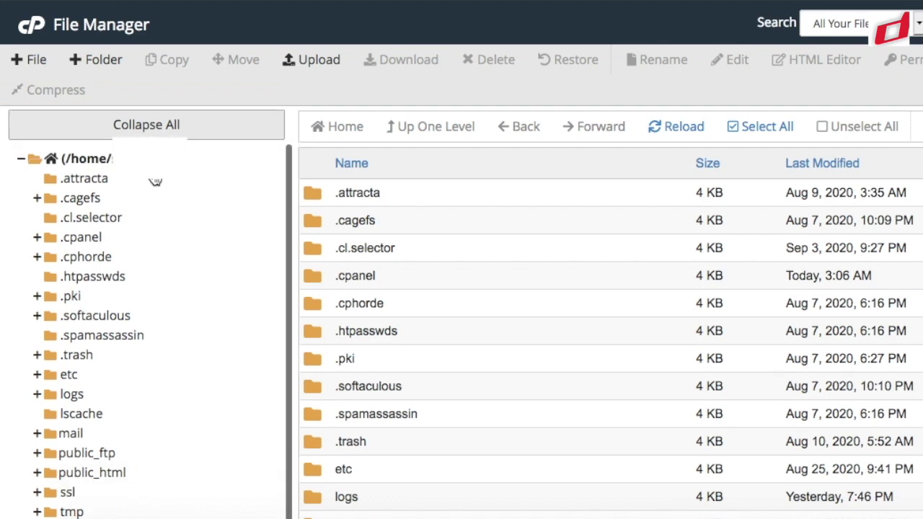
{"action": "right_click", "coordinate": [364, 296]}
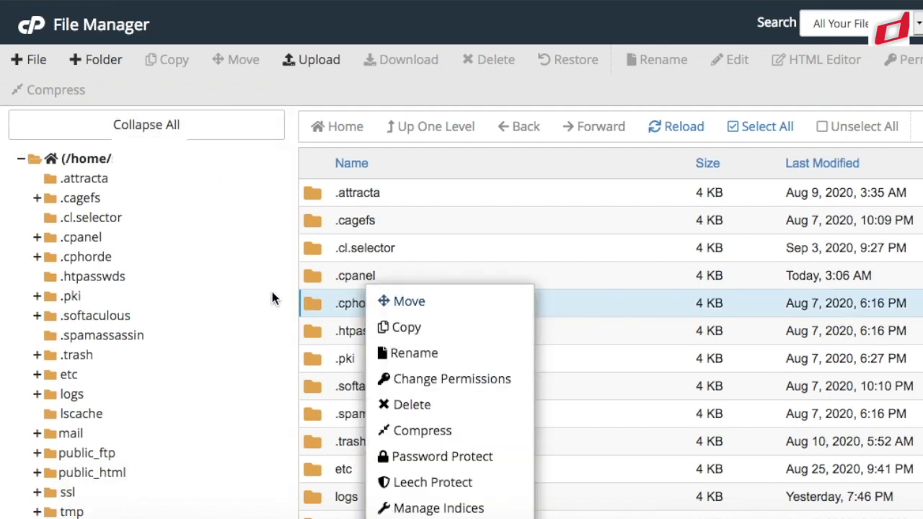
{"action": "left_click", "coordinate": [227, 312]}
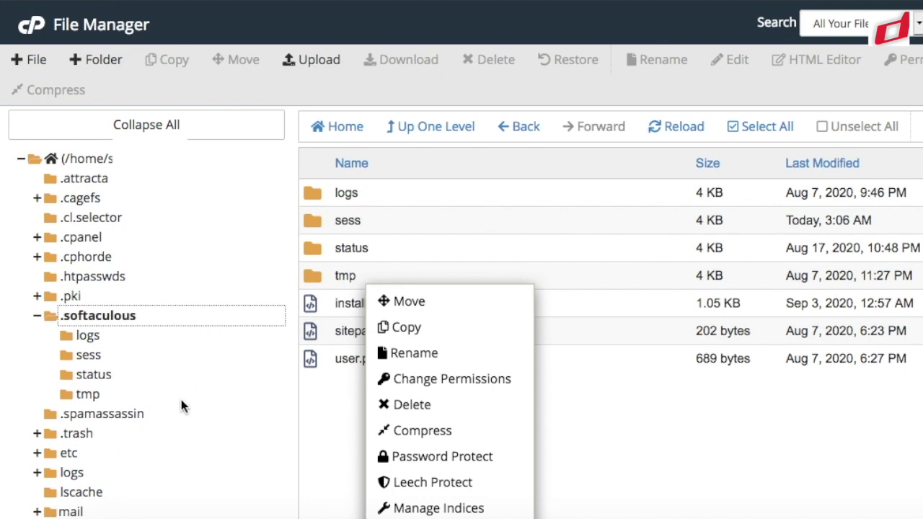
{"action": "scroll", "coordinate": [181, 406], "scroll_direction": "down", "scroll_amount": 2}
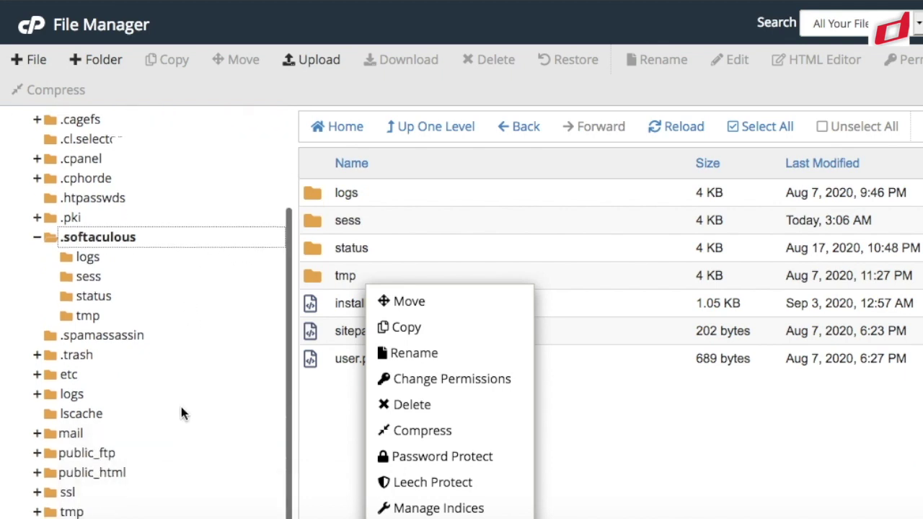
{"action": "left_click", "coordinate": [121, 473]}
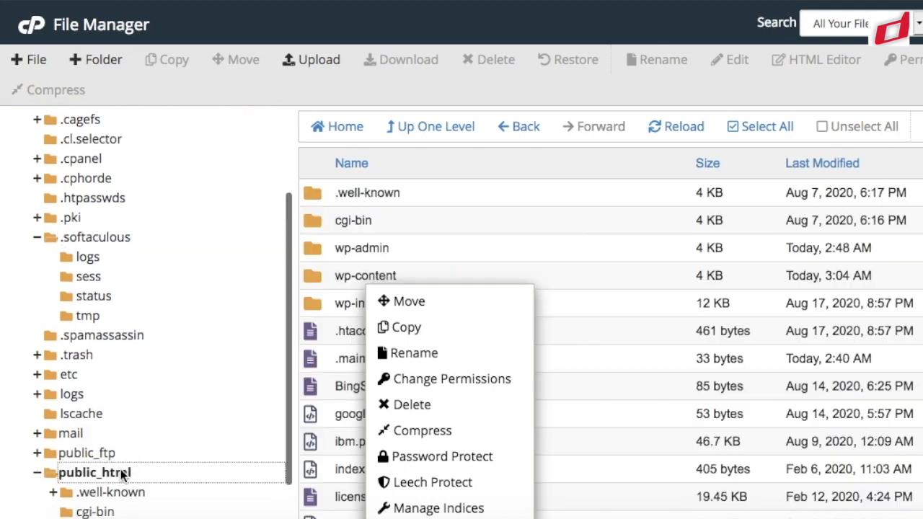
{"action": "left_click", "coordinate": [185, 418]}
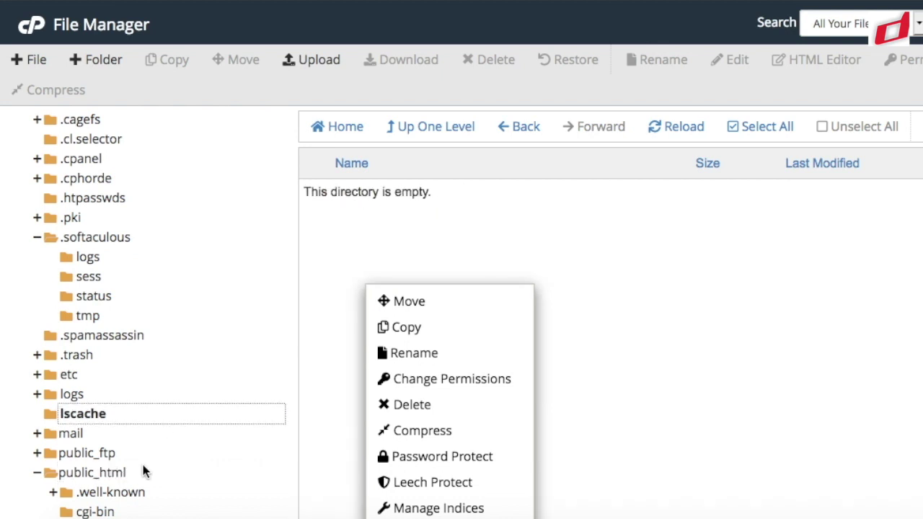
{"action": "left_click", "coordinate": [121, 472]}
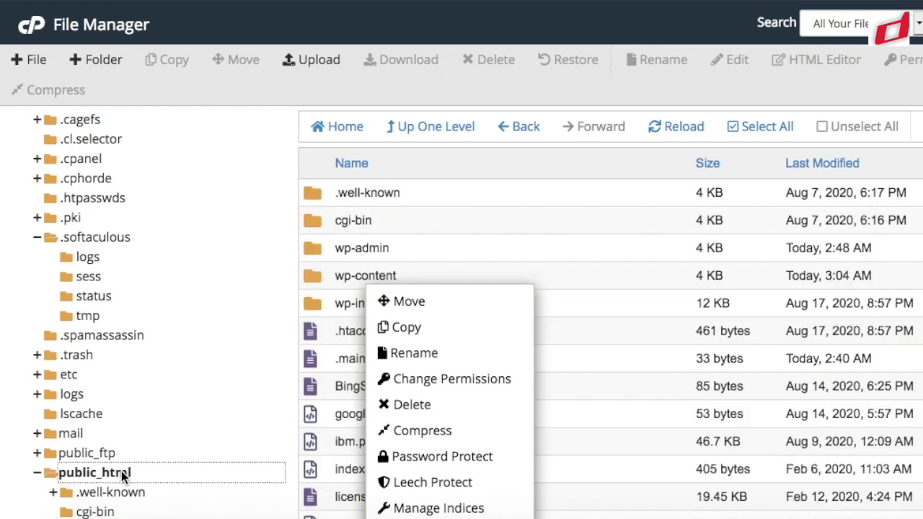
Check the file manager preferences for the Show Hidden Files (dotfiles) option and close them.
{"action": "left_click", "coordinate": [32, 493]}
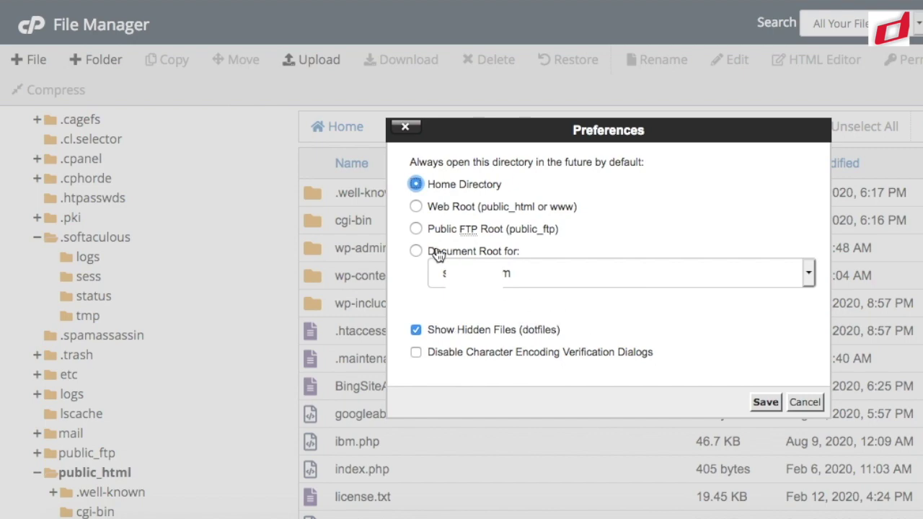
{"action": "left_click", "coordinate": [405, 130]}
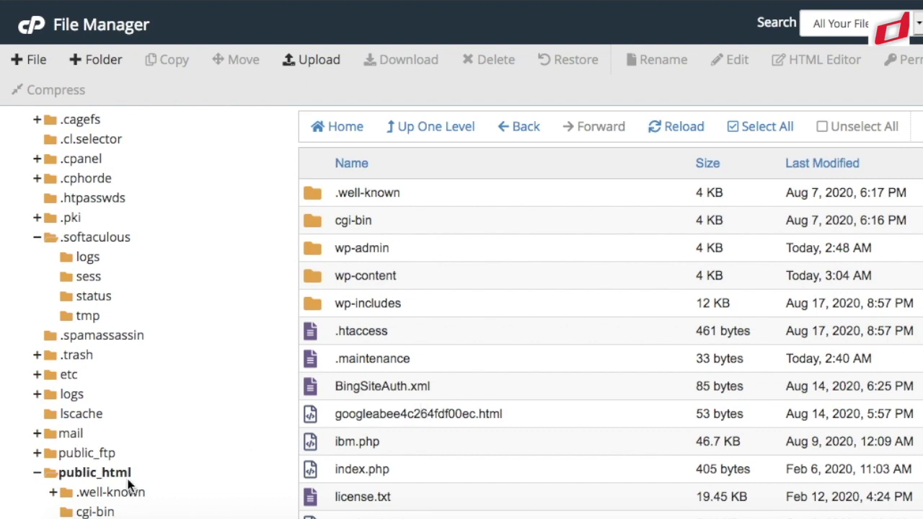
Delete the .maintenance file from the public_html folder and confirm the deletion.
{"action": "scroll", "coordinate": [442, 261], "scroll_direction": "down", "scroll_amount": 1}
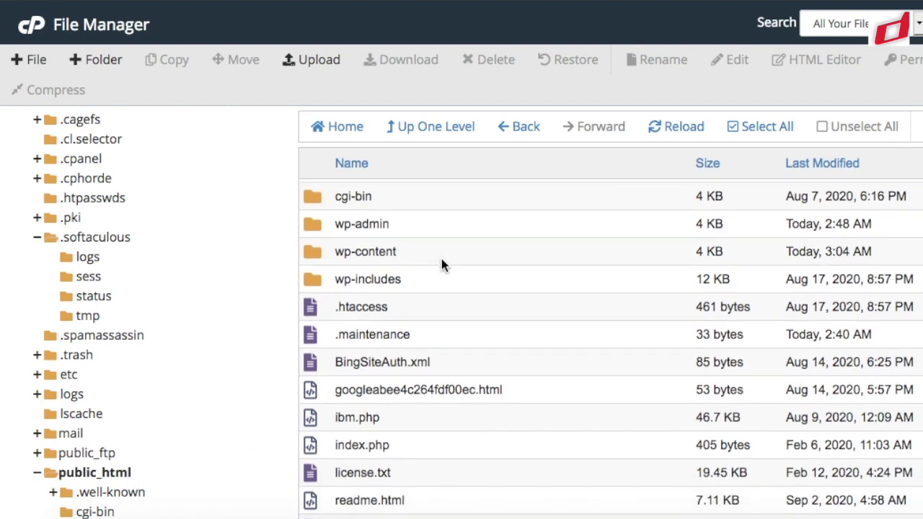
{"action": "scroll", "coordinate": [441, 265], "scroll_direction": "down", "scroll_amount": 1}
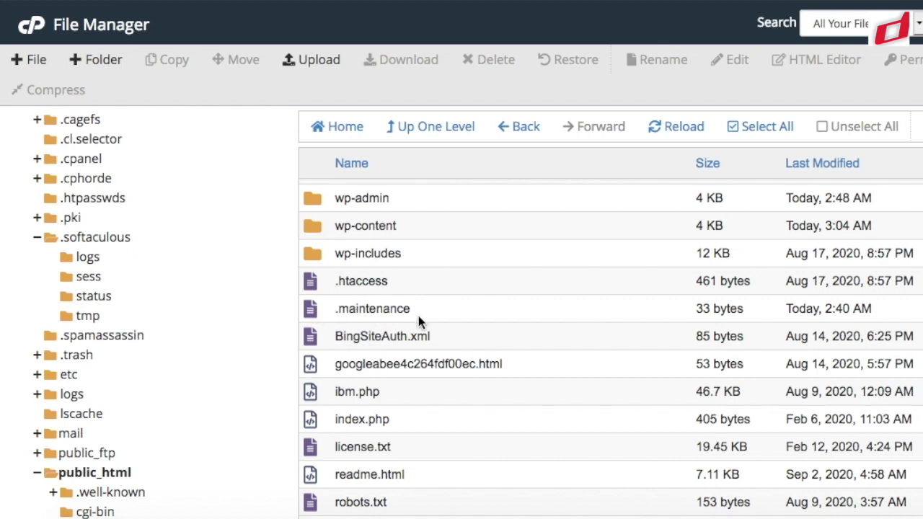
{"action": "left_click", "coordinate": [376, 310]}
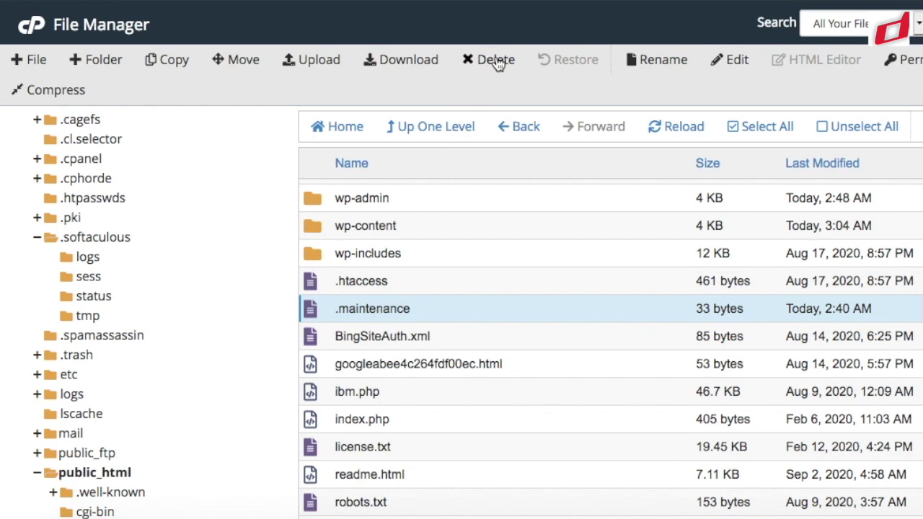
{"action": "right_click", "coordinate": [404, 308]}
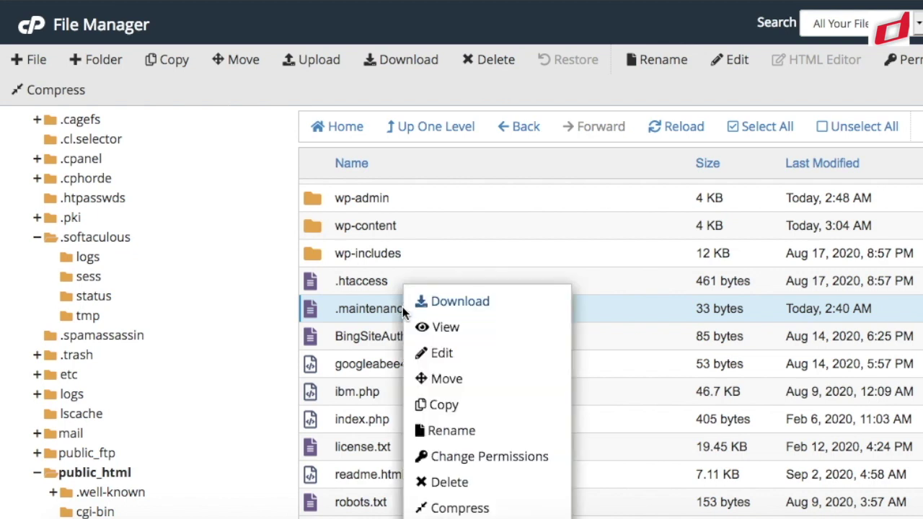
{"action": "left_click", "coordinate": [445, 490]}
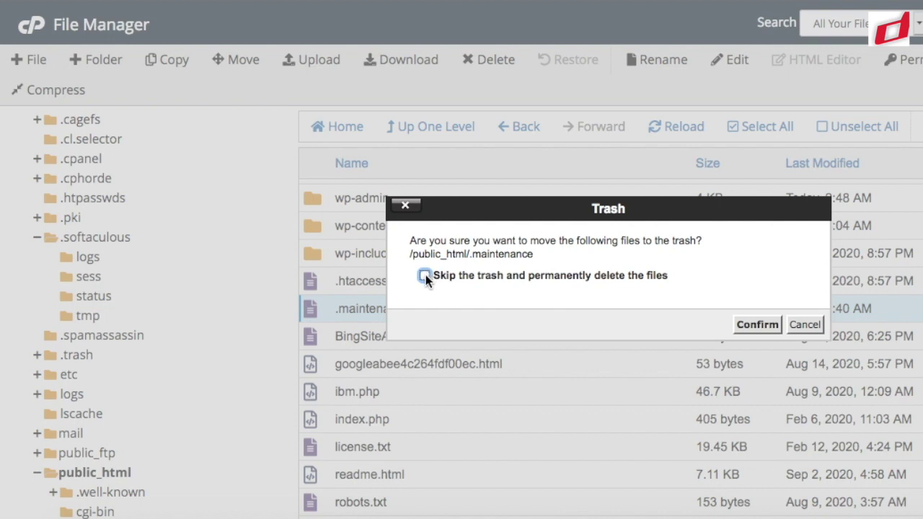
{"action": "left_click", "coordinate": [757, 324]}
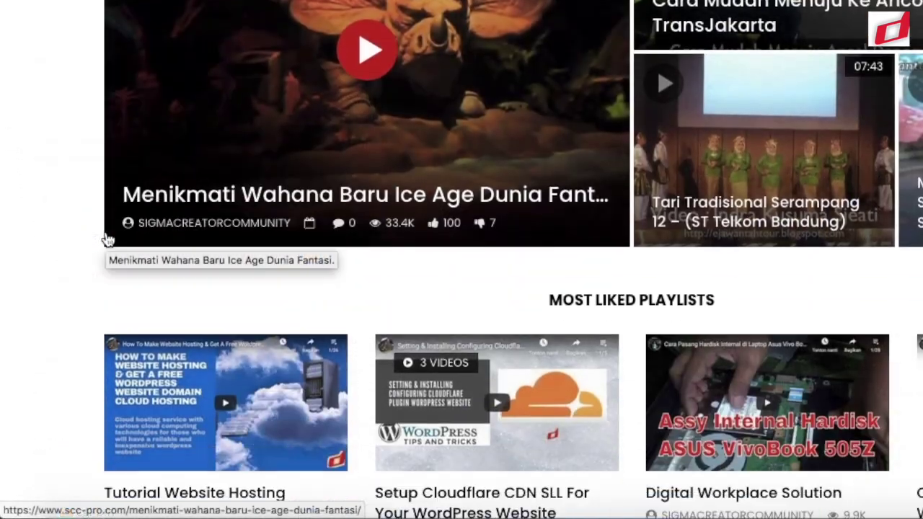
Look through the website's home page sections and open its Privacy Policy page to check that the site loads.
{"action": "scroll", "coordinate": [107, 240], "scroll_direction": "down", "scroll_amount": 3}
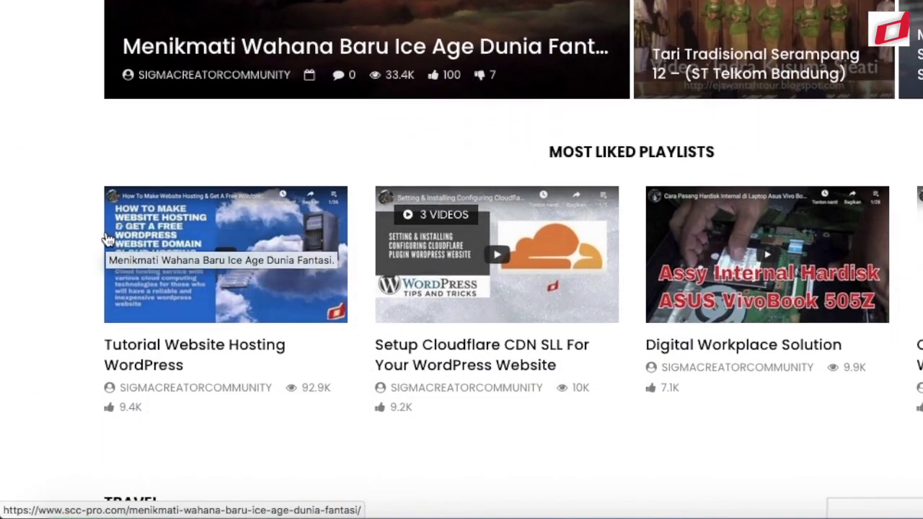
{"action": "scroll", "coordinate": [107, 240], "scroll_direction": "down", "scroll_amount": 8}
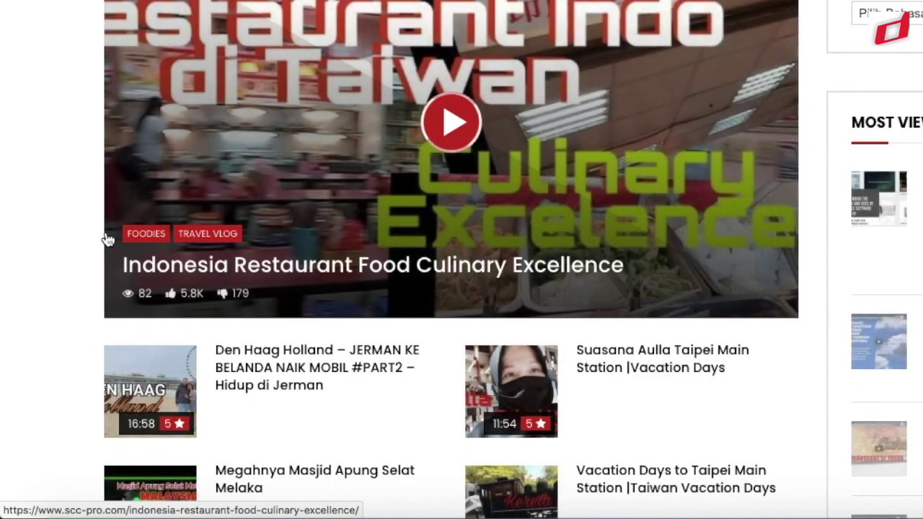
{"action": "scroll", "coordinate": [106, 240], "scroll_direction": "down", "scroll_amount": 12}
{"action": "scroll", "coordinate": [107, 238], "scroll_direction": "down", "scroll_amount": 4}
{"action": "scroll", "coordinate": [105, 231], "scroll_direction": "up", "scroll_amount": 12}
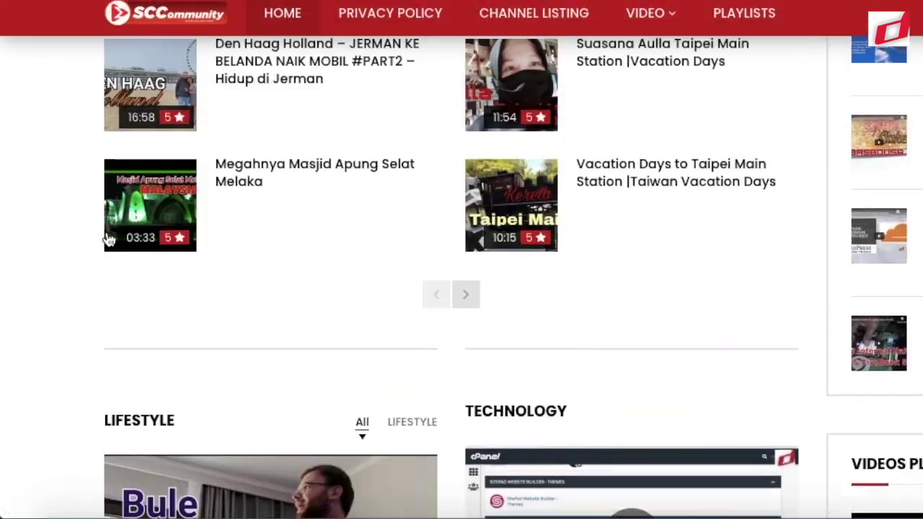
{"action": "scroll", "coordinate": [105, 240], "scroll_direction": "up", "scroll_amount": 5}
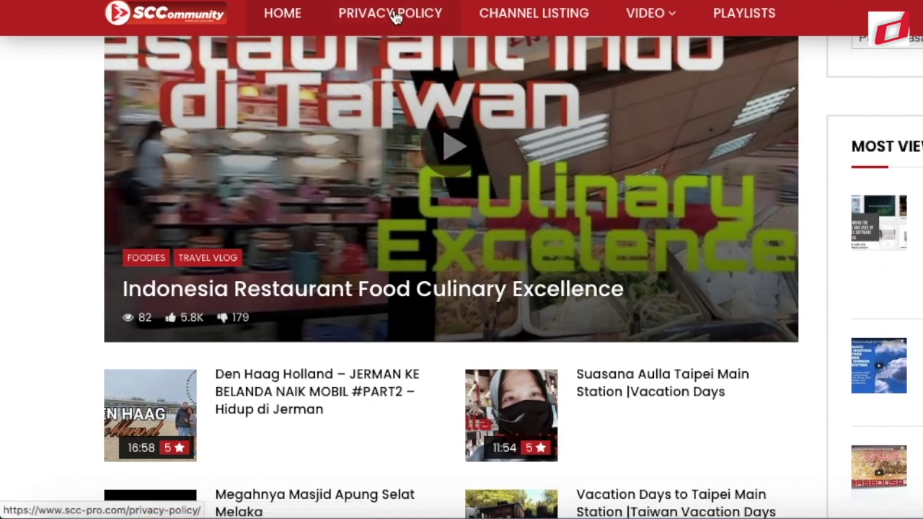
{"action": "left_click", "coordinate": [395, 16]}
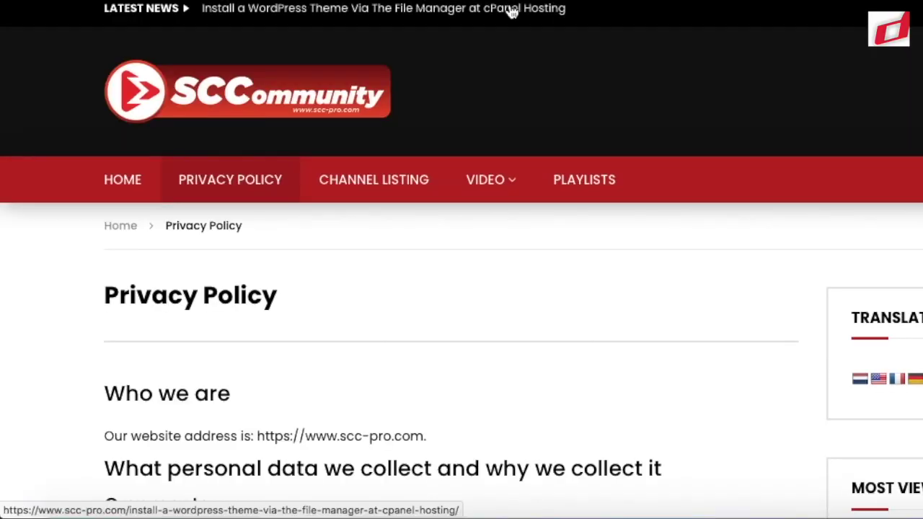
Open the Digital category under the Technology videos and look through its posts.
{"action": "mouse_move", "coordinate": [500, 181]}
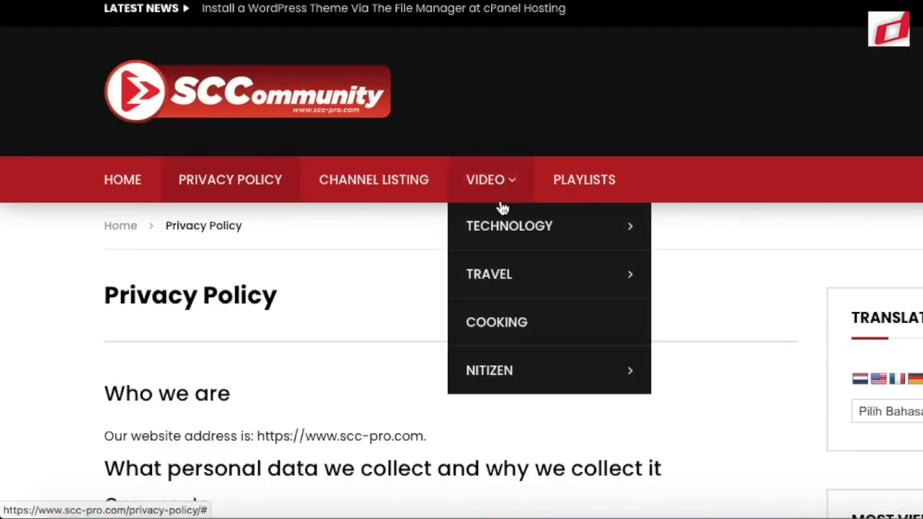
{"action": "mouse_move", "coordinate": [500, 231]}
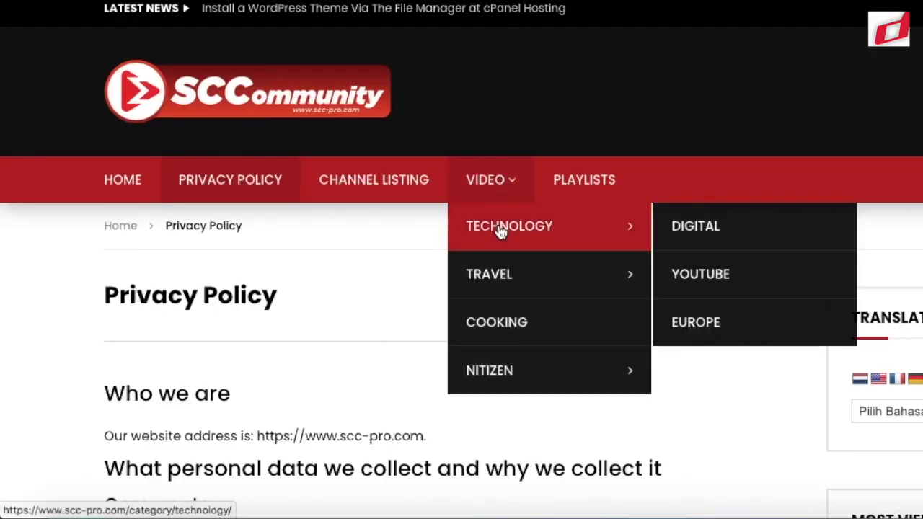
{"action": "left_click", "coordinate": [685, 228]}
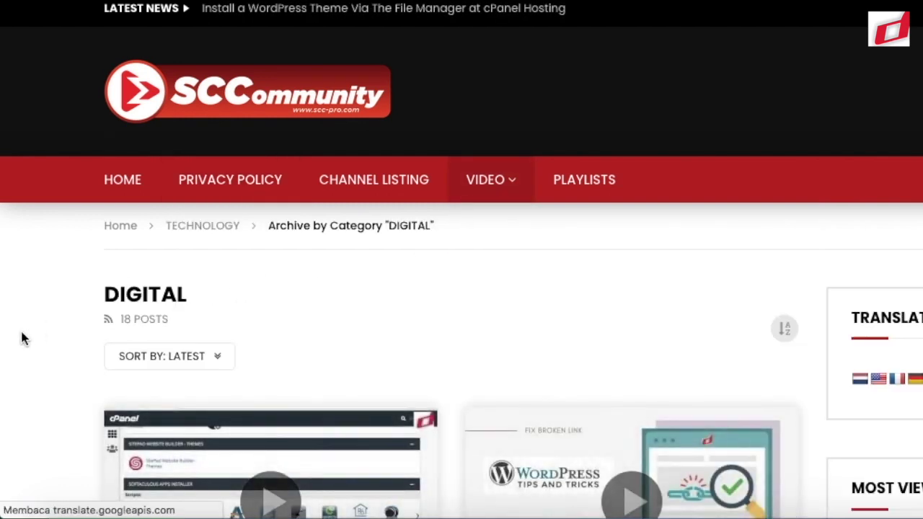
{"action": "scroll", "coordinate": [22, 335], "scroll_direction": "down", "scroll_amount": 2}
{"action": "scroll", "coordinate": [22, 334], "scroll_direction": "down", "scroll_amount": 2}
{"action": "scroll", "coordinate": [22, 334], "scroll_direction": "down", "scroll_amount": 3}
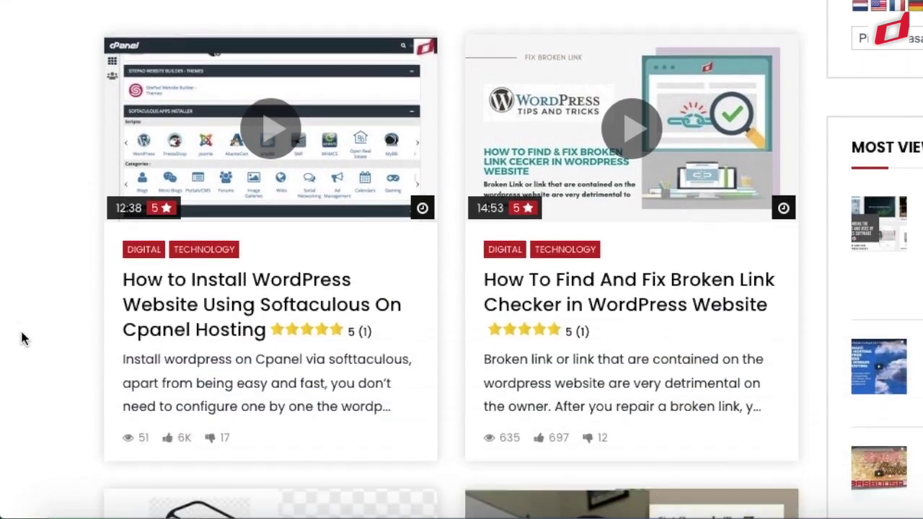
{"action": "scroll", "coordinate": [21, 339], "scroll_direction": "down", "scroll_amount": 3}
{"action": "scroll", "coordinate": [21, 339], "scroll_direction": "up", "scroll_amount": 5}
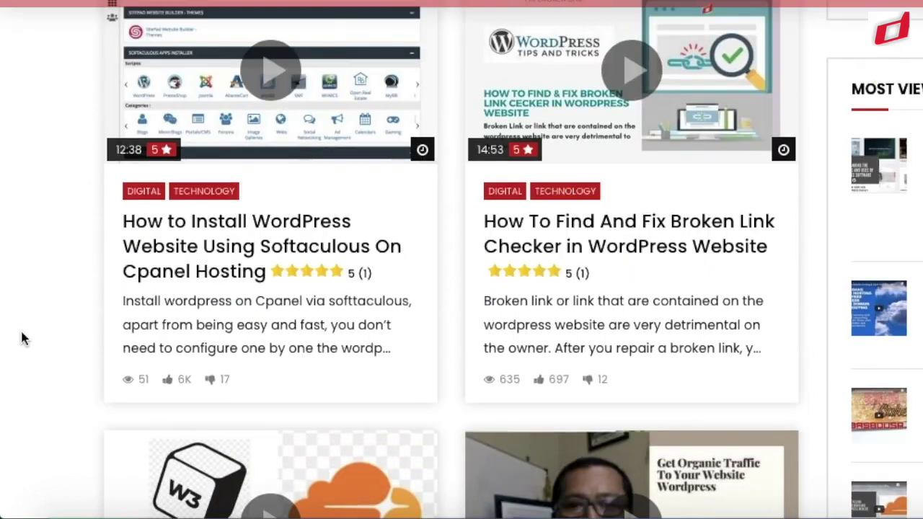
{"action": "scroll", "coordinate": [22, 339], "scroll_direction": "up", "scroll_amount": 3}
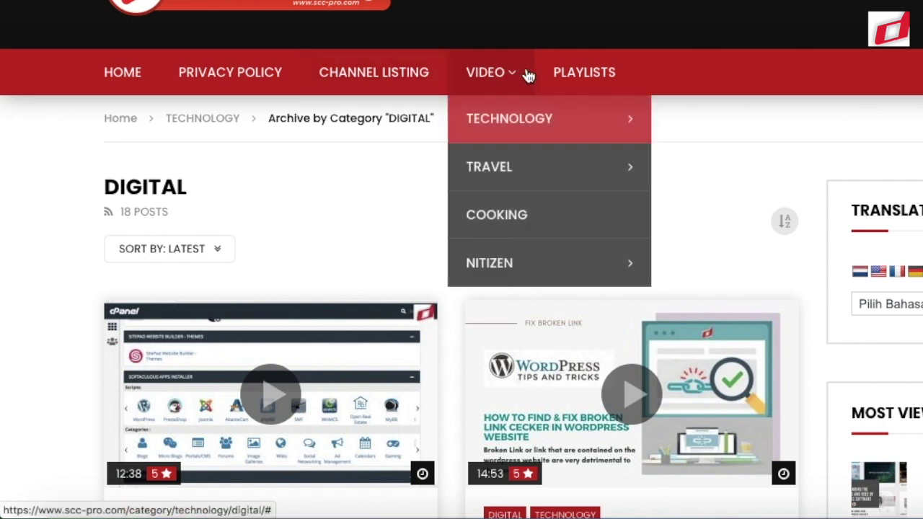
Open the website's Playlists page and look through the listed playlists.
{"action": "left_click", "coordinate": [572, 75]}
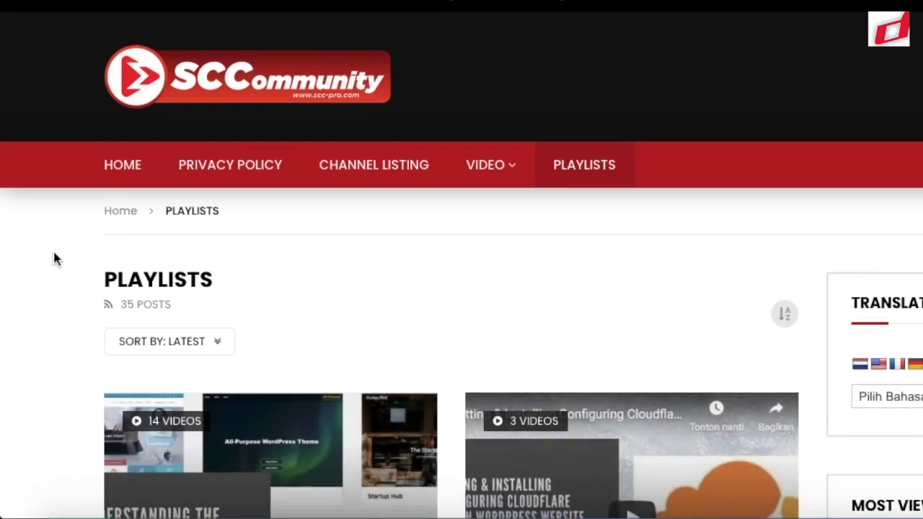
{"action": "scroll", "coordinate": [55, 257], "scroll_direction": "down", "scroll_amount": 2}
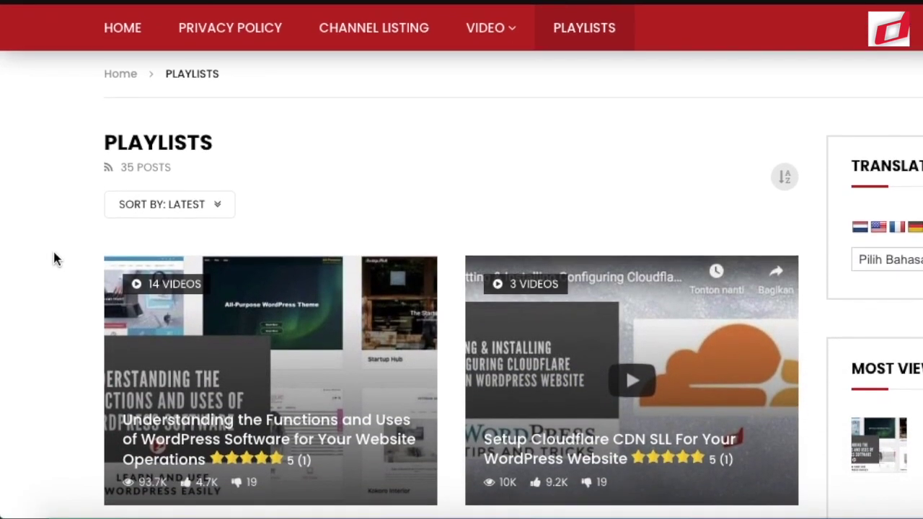
{"action": "scroll", "coordinate": [55, 259], "scroll_direction": "down", "scroll_amount": 3}
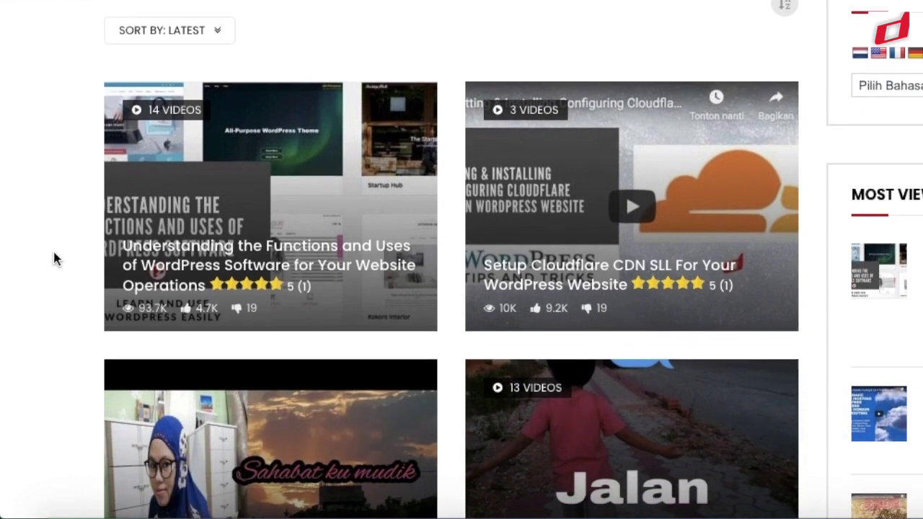
{"action": "scroll", "coordinate": [55, 259], "scroll_direction": "down", "scroll_amount": 3}
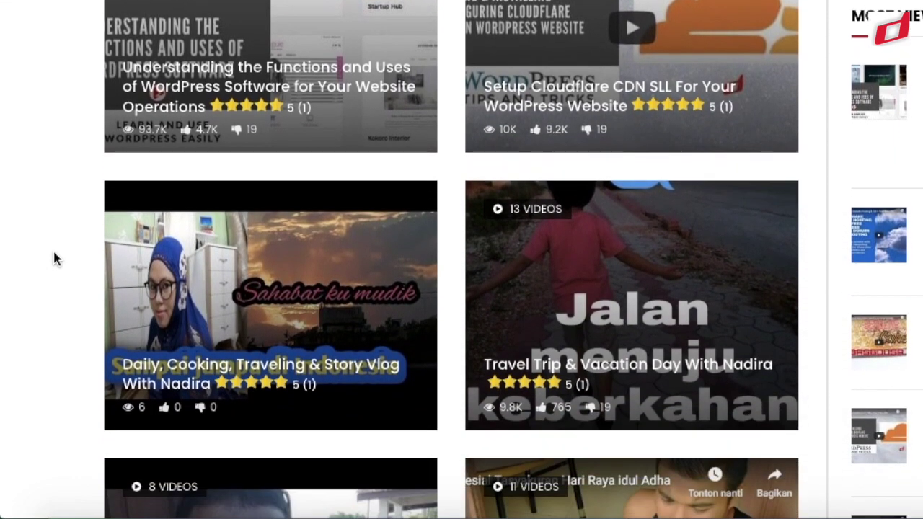
{"action": "scroll", "coordinate": [55, 258], "scroll_direction": "down", "scroll_amount": 5}
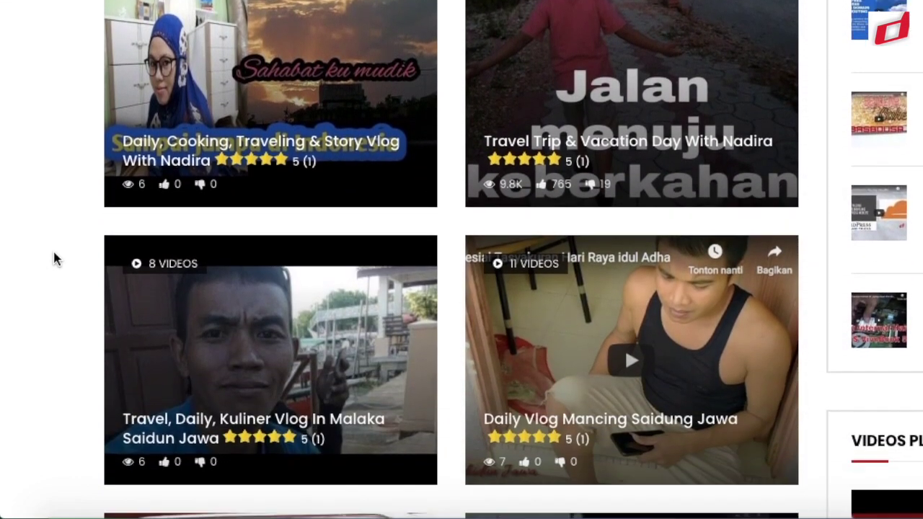
{"action": "scroll", "coordinate": [54, 260], "scroll_direction": "down", "scroll_amount": 3}
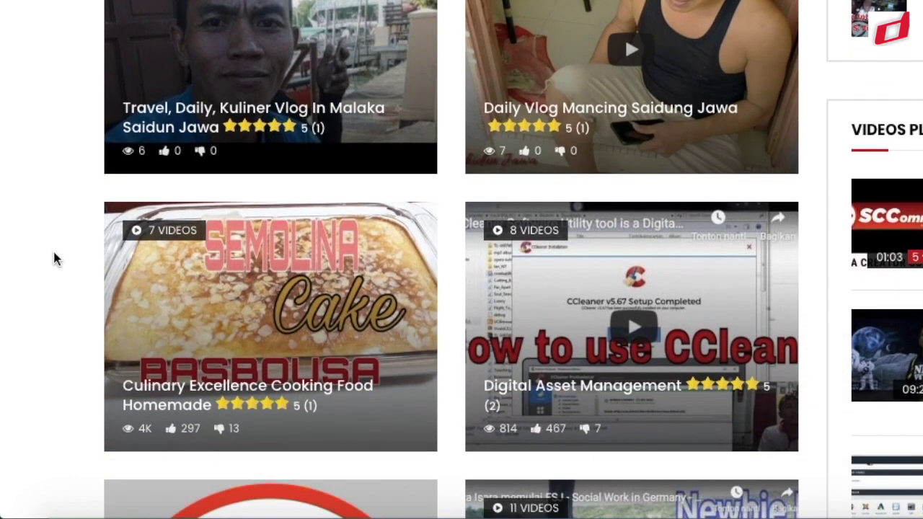
{"action": "scroll", "coordinate": [54, 260], "scroll_direction": "down", "scroll_amount": 3}
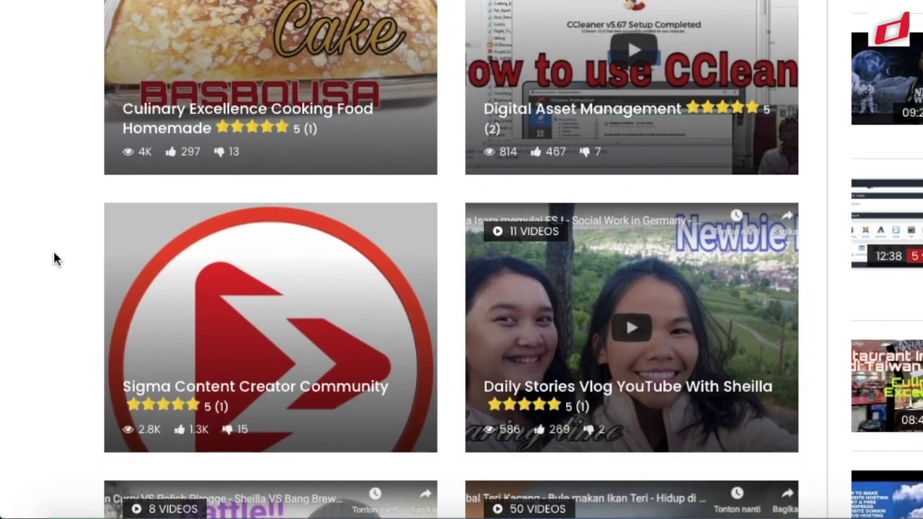
{"action": "scroll", "coordinate": [55, 260], "scroll_direction": "down", "scroll_amount": 3}
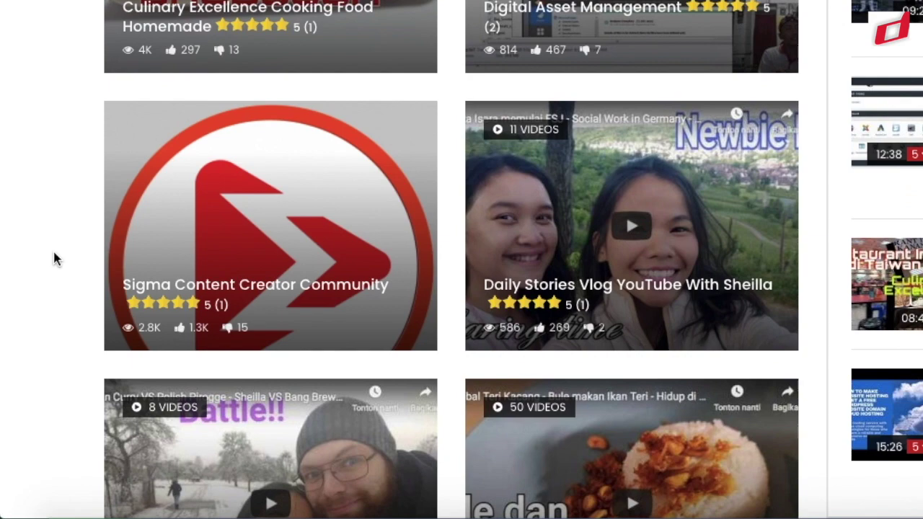
{"action": "scroll", "coordinate": [55, 259], "scroll_direction": "down", "scroll_amount": 2}
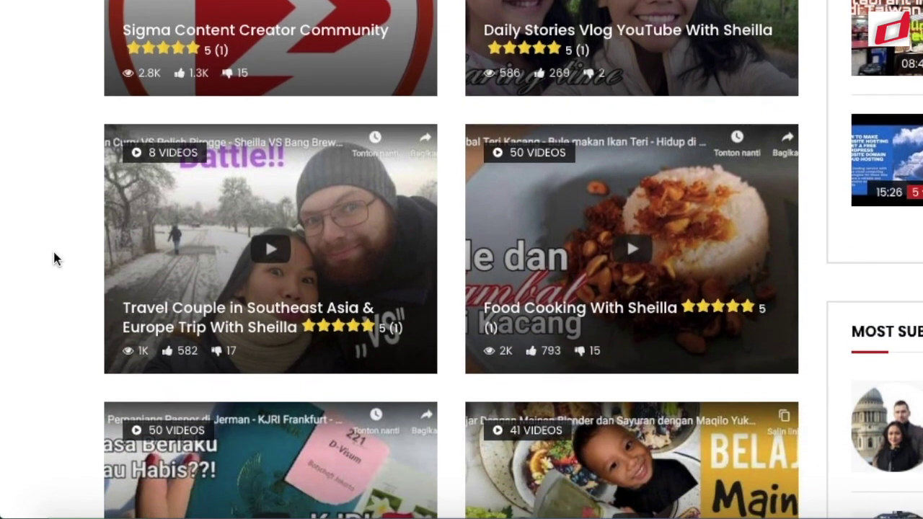
Examine the playlist entries further down the website's Playlists page to check that they load.
{"action": "scroll", "coordinate": [55, 260], "scroll_direction": "down", "scroll_amount": 1}
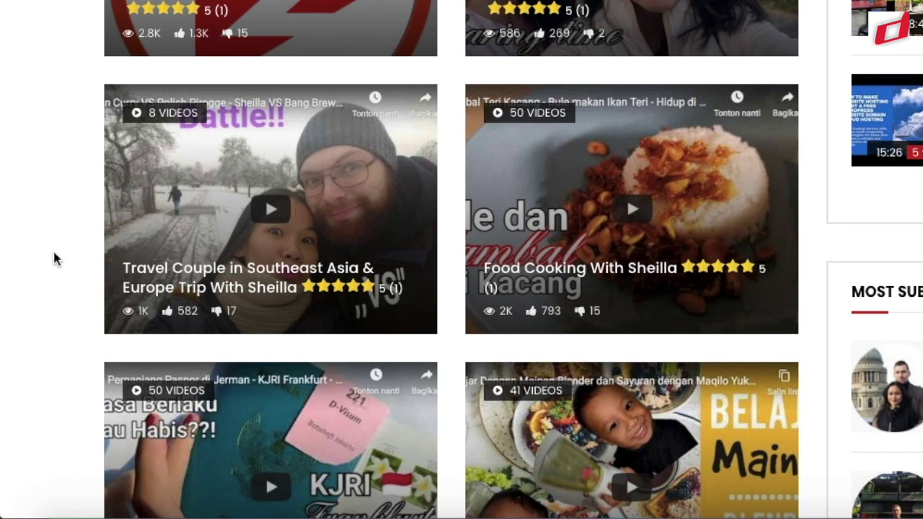
{"action": "scroll", "coordinate": [55, 260], "scroll_direction": "down", "scroll_amount": 3}
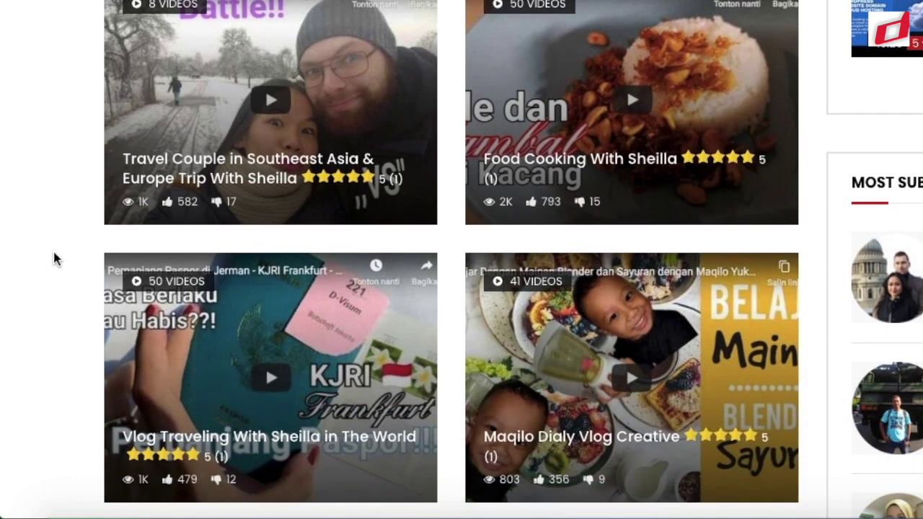
{"action": "scroll", "coordinate": [55, 259], "scroll_direction": "down", "scroll_amount": 1}
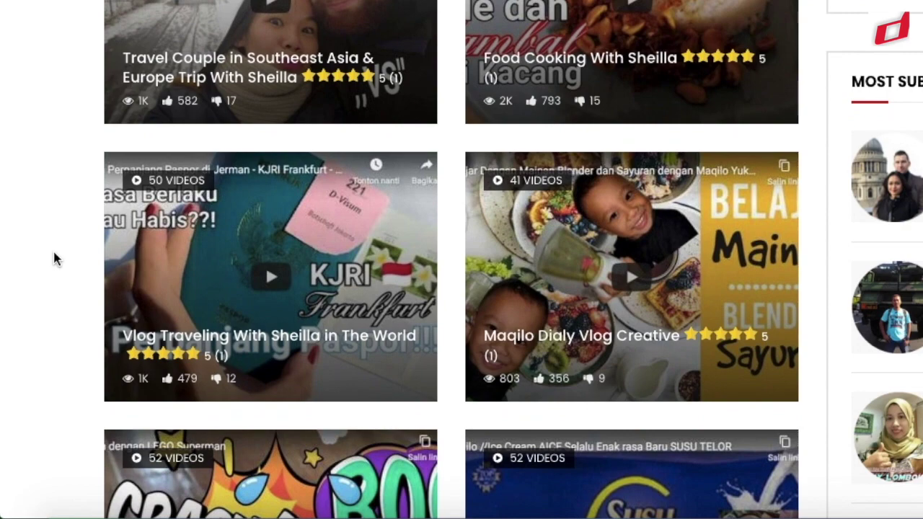
{"action": "scroll", "coordinate": [55, 259], "scroll_direction": "down", "scroll_amount": 4}
{"action": "scroll", "coordinate": [55, 258], "scroll_direction": "down", "scroll_amount": 2}
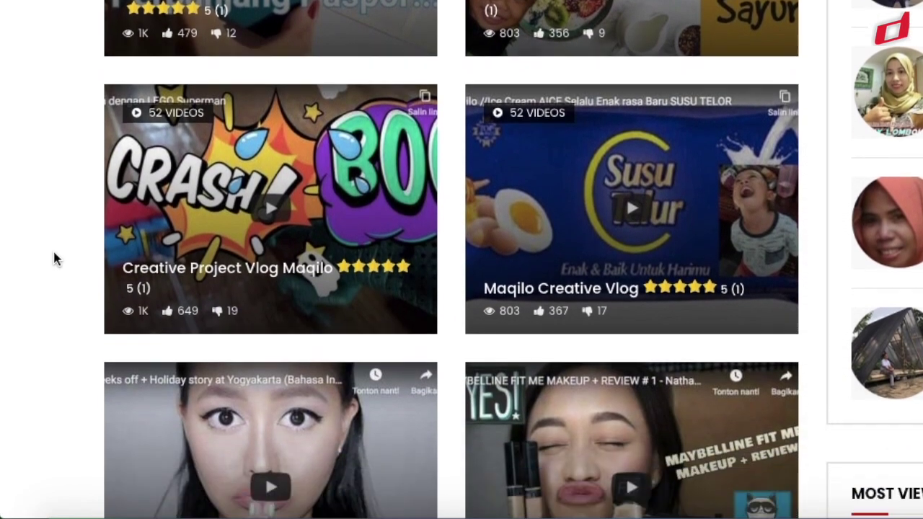
{"action": "scroll", "coordinate": [55, 258], "scroll_direction": "down", "scroll_amount": 1}
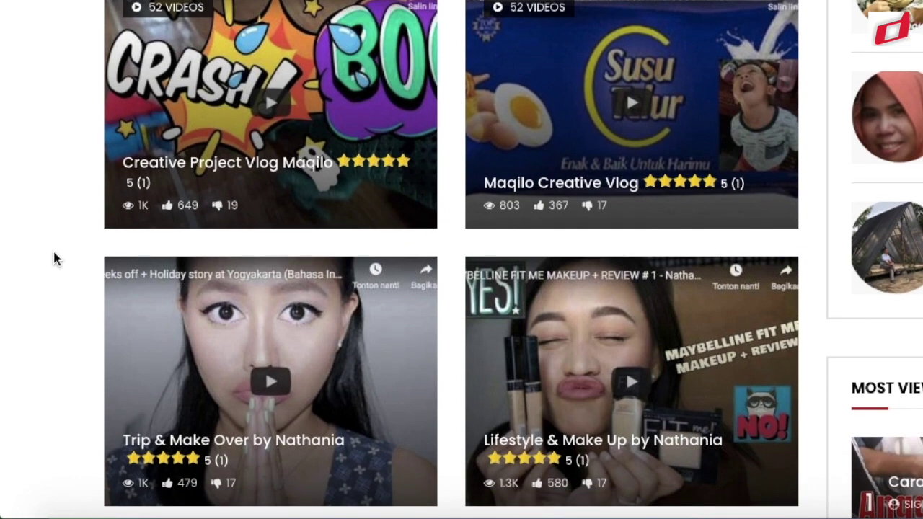
{"action": "scroll", "coordinate": [54, 259], "scroll_direction": "down", "scroll_amount": 1}
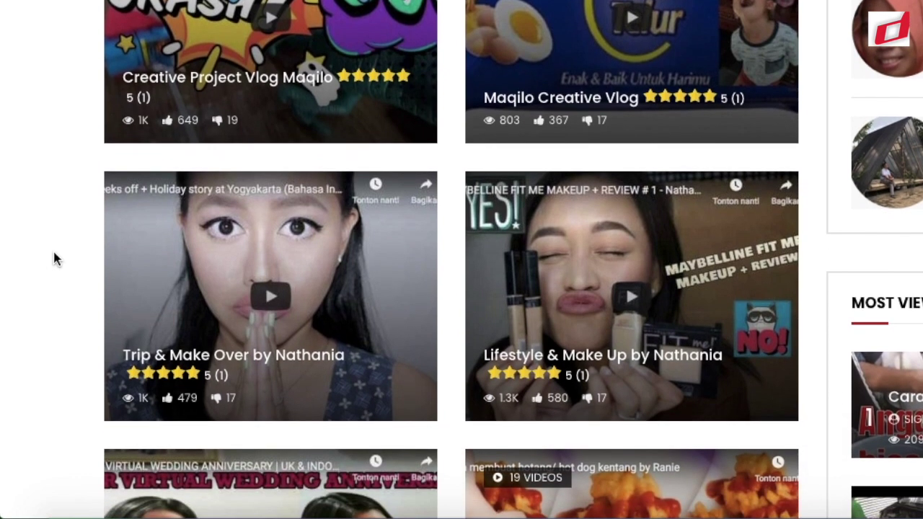